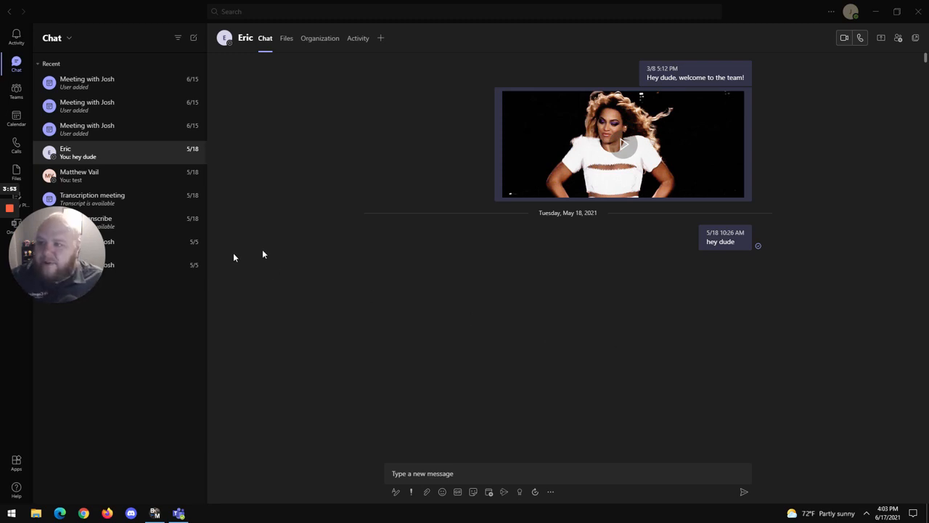
Step: Start a new task from the New RDS Server Rollout channel message asking about ordering the server licenses
click(13, 91)
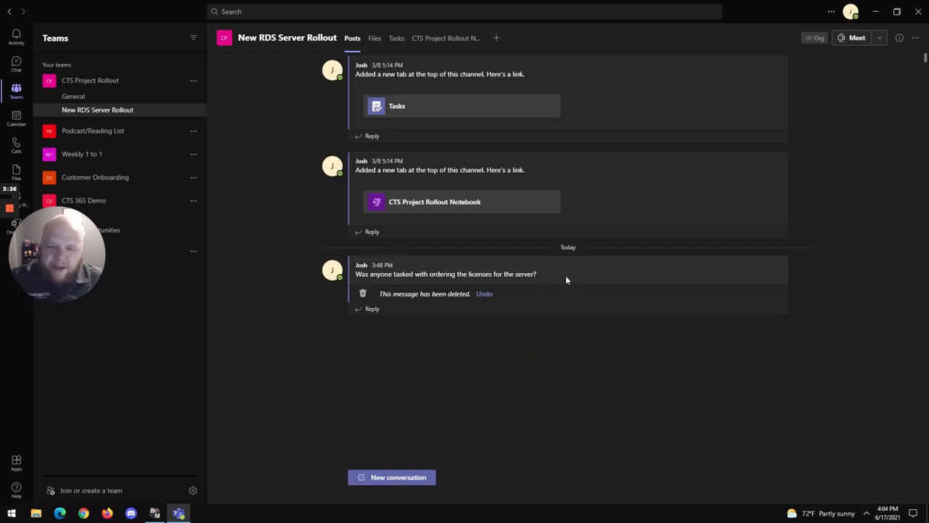
mouse_move(566, 280)
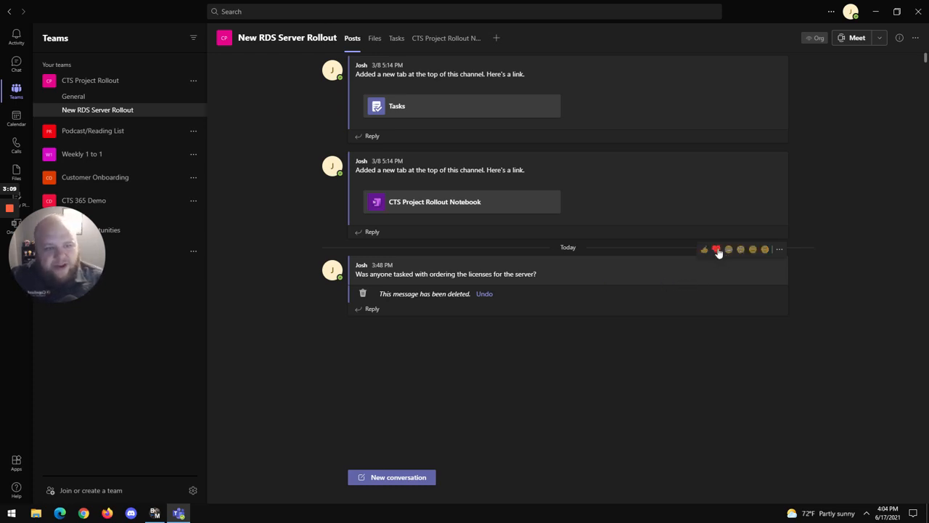
click(779, 251)
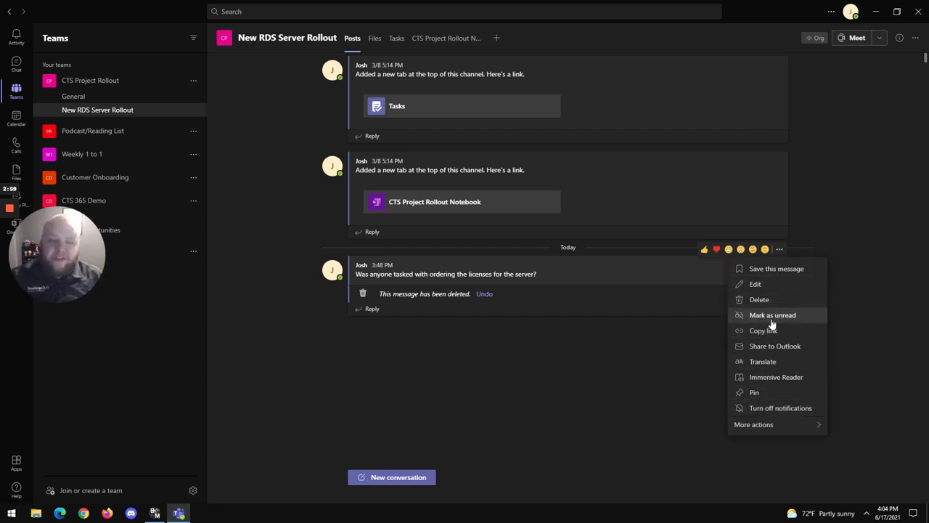
mouse_move(771, 424)
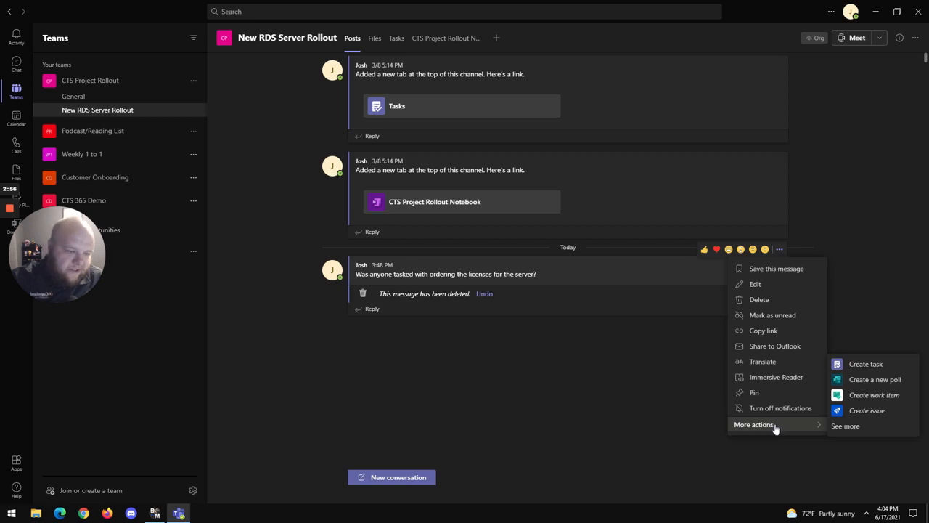
click(865, 364)
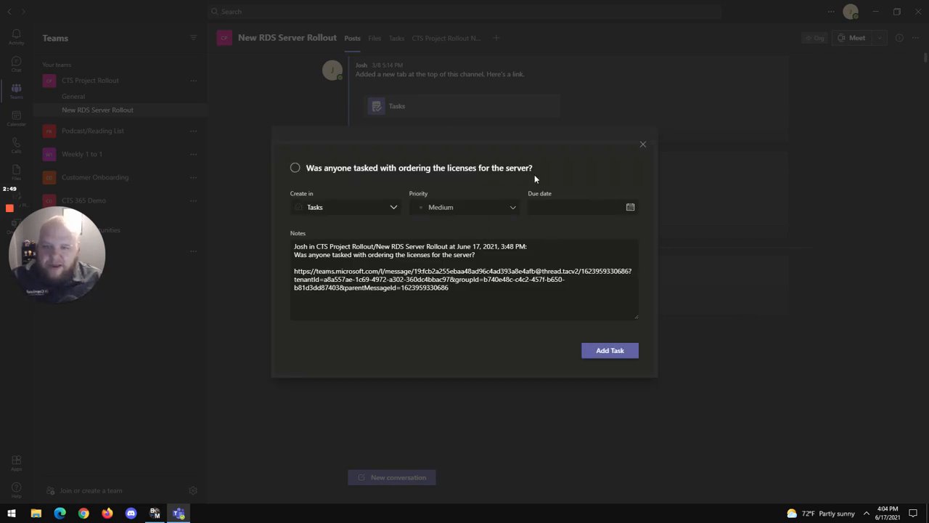
Step: Replace the new task's title with "Order Server Licenses"
click(533, 168)
mouse_move(534, 167)
mouse_down()
mouse_move(275, 144)
mouse_move(515, 180)
mouse_move(533, 168)
mouse_up()
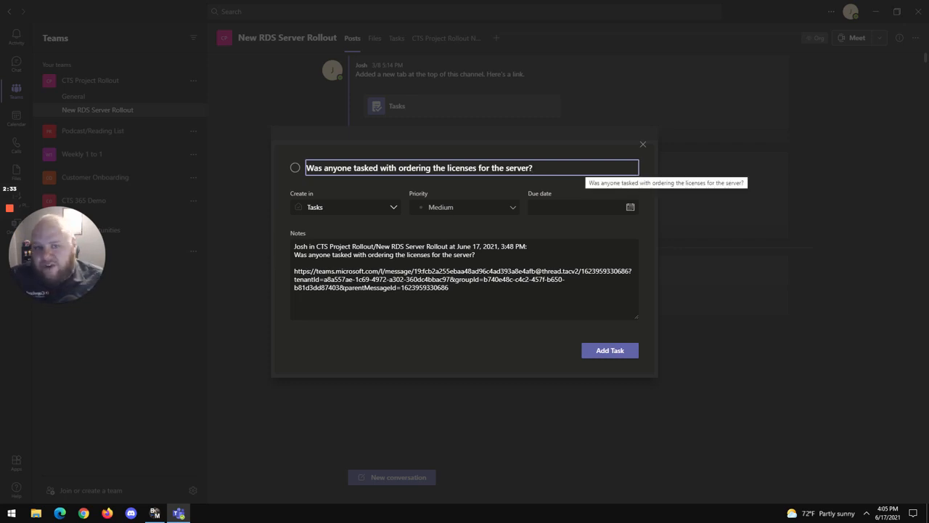
drag(581, 168, 333, 158)
key(BackSpace)
text(Orde)
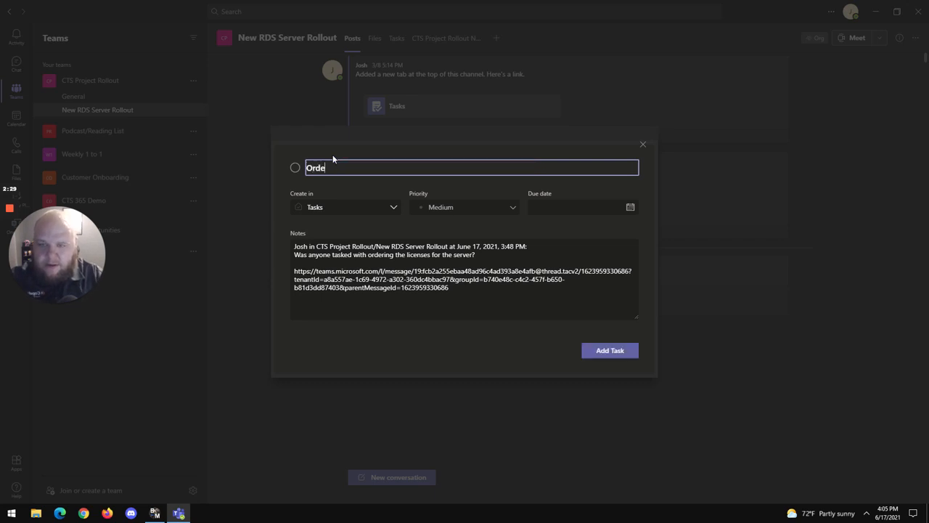
text(r Server Cl)
key(BackSpace)
key(BackSpace)
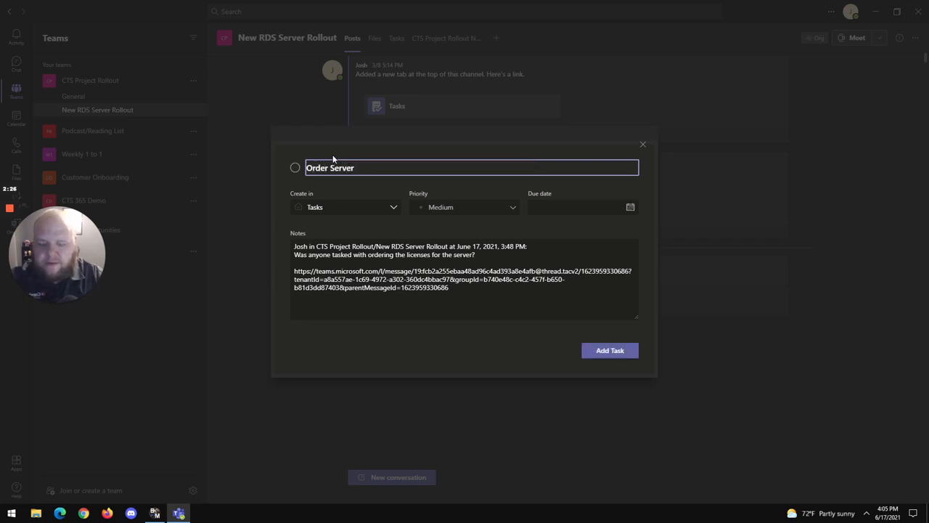
text(Licenses)
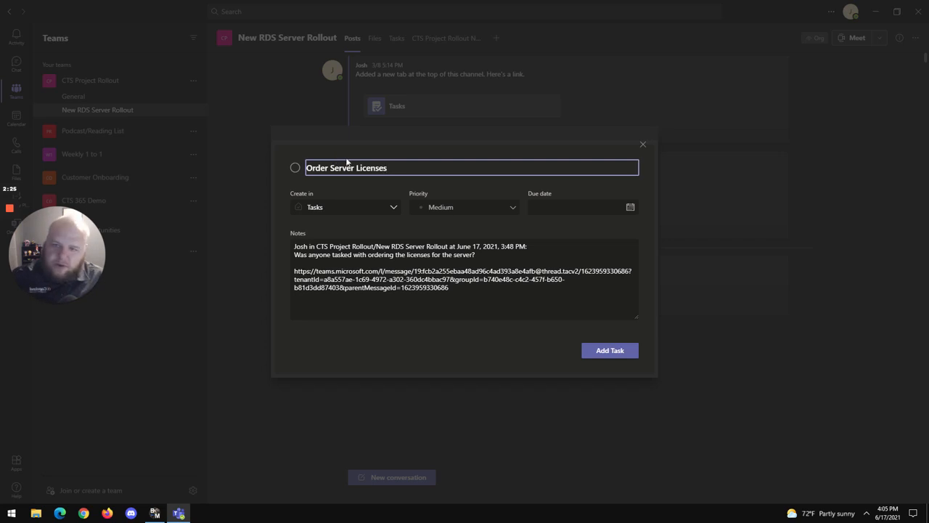
Step: Choose the New RDS Server Rollout task list under CTS Project Rollout as the place to create the task
click(357, 210)
click(356, 211)
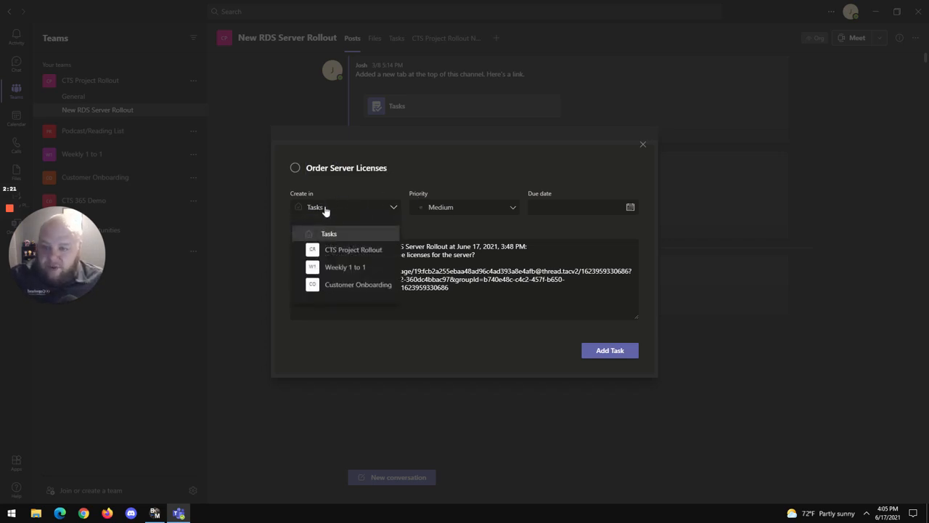
click(296, 253)
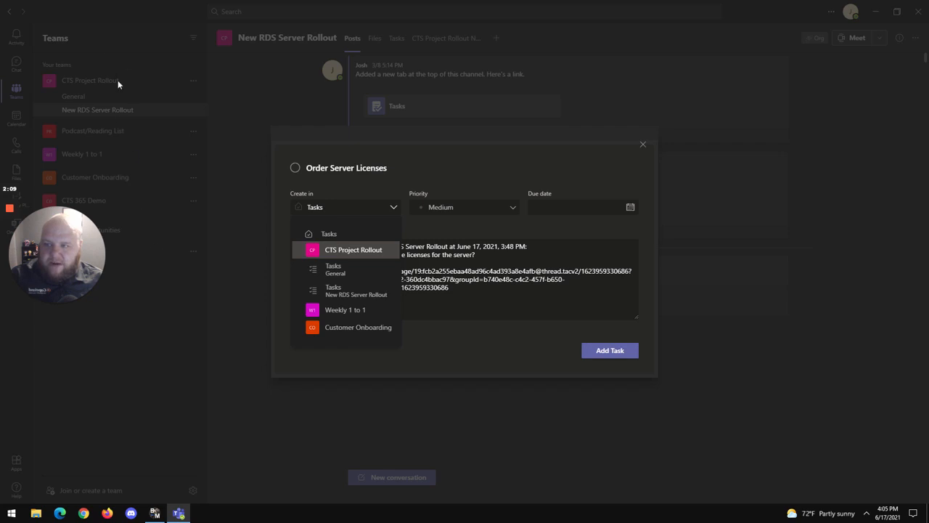
click(349, 294)
Step: Set the task's progress to Not started, its priority to Urgent and its bucket to To do
click(464, 183)
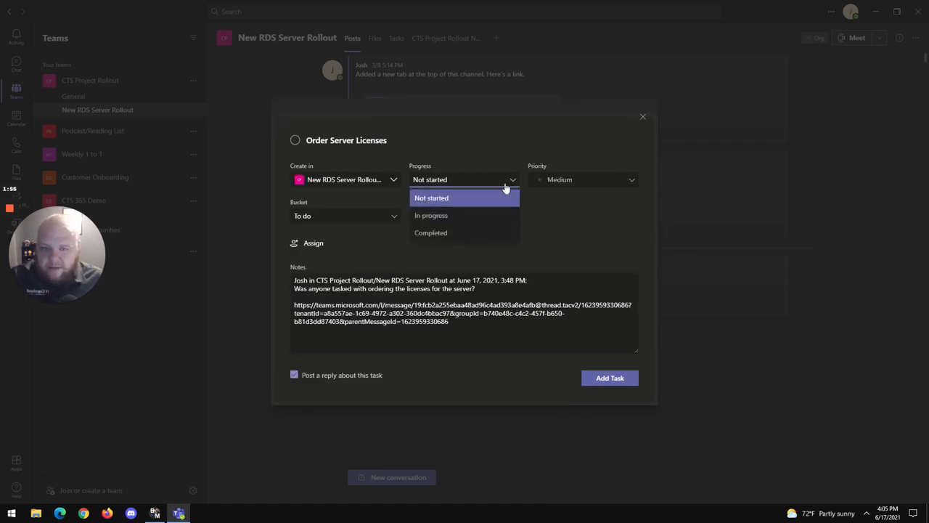
click(461, 198)
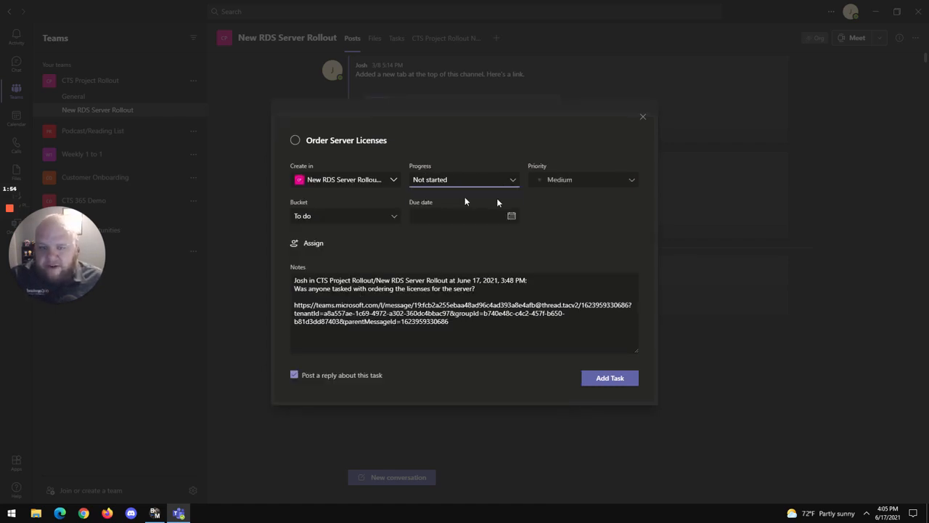
click(574, 183)
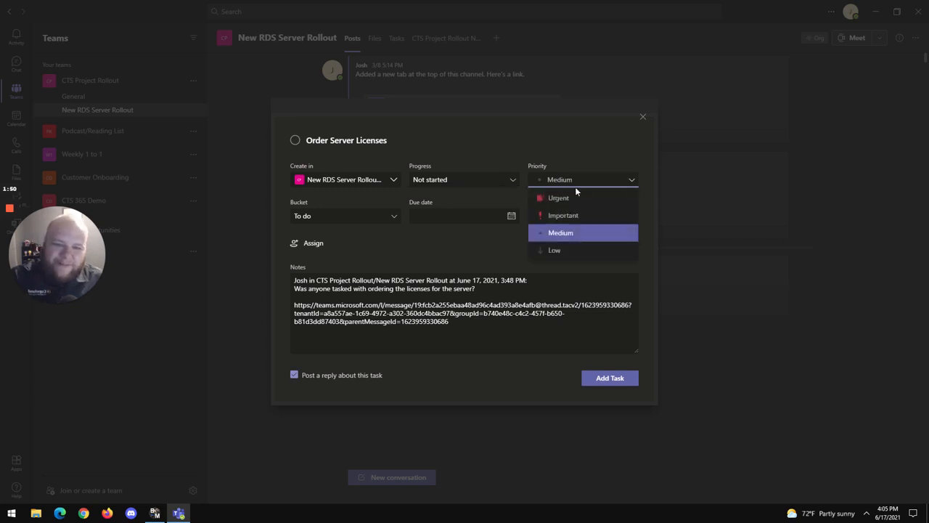
click(559, 198)
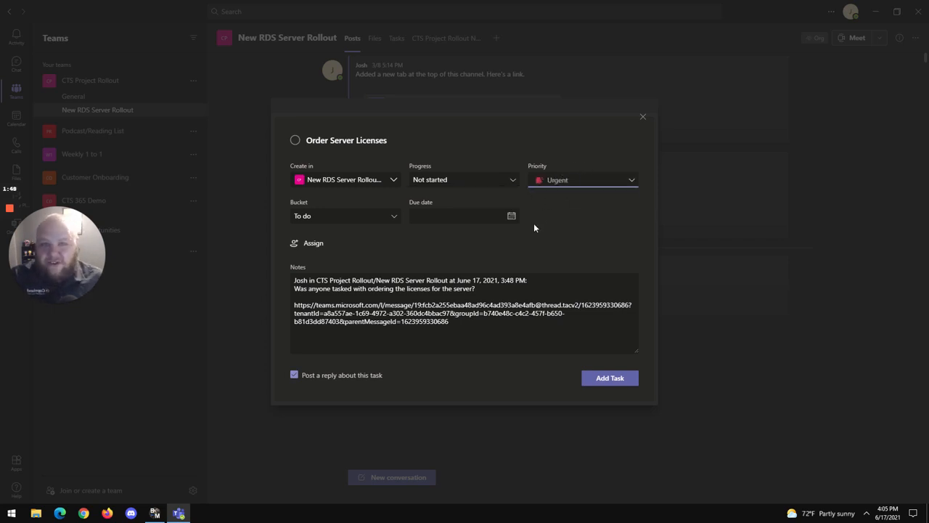
click(355, 216)
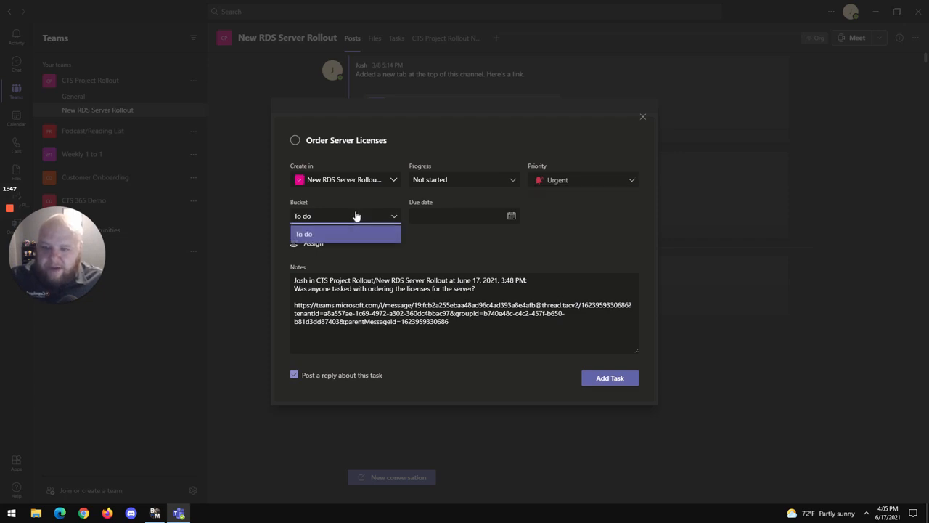
click(350, 232)
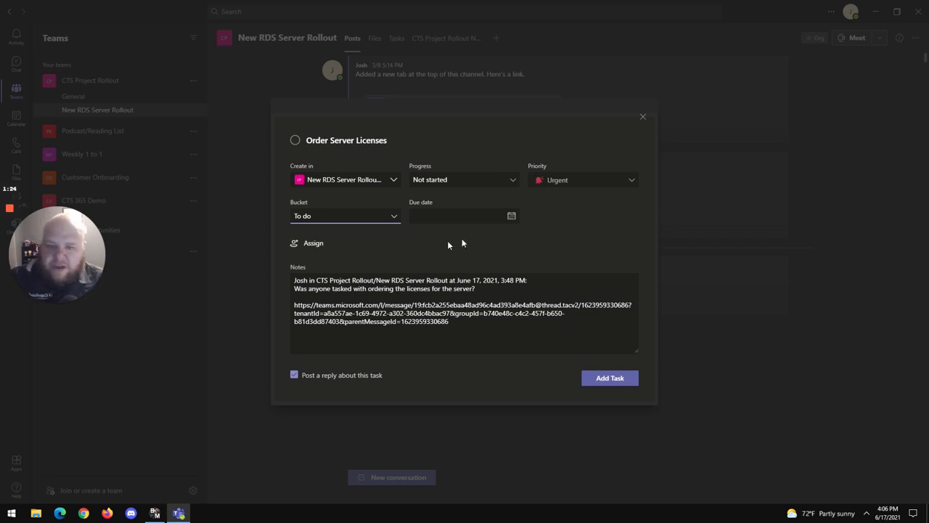
Step: Set the task's due date to Thu Jun 17 2021 and assign it to the first suggested team member
click(511, 215)
click(477, 293)
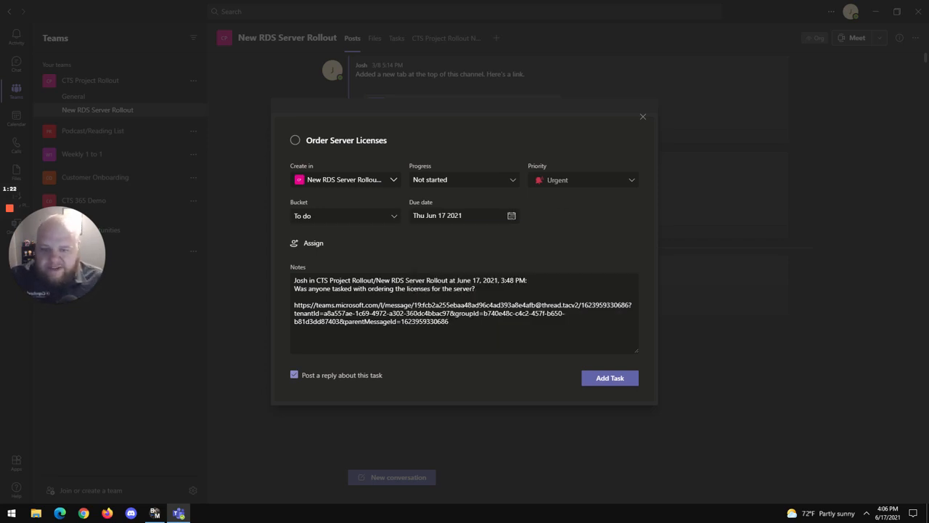
click(313, 244)
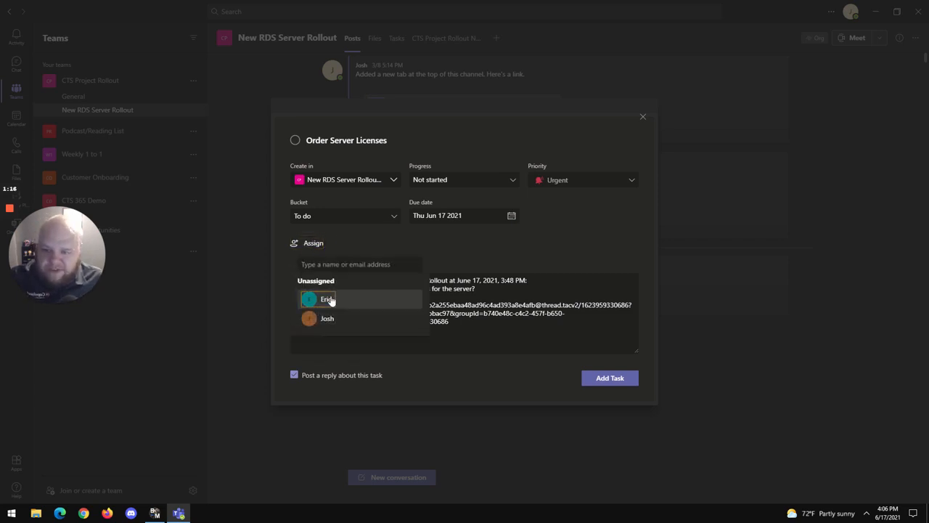
click(326, 299)
click(465, 260)
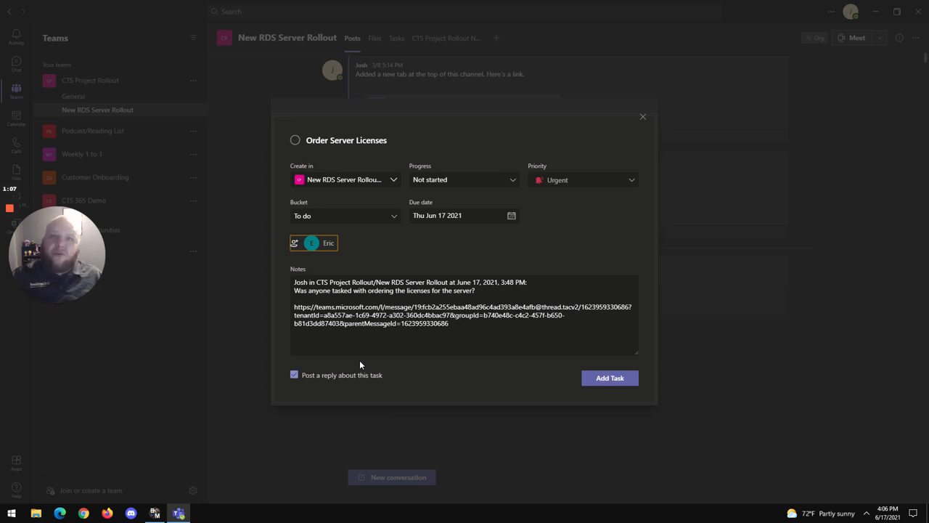
Step: Add the task with a reply posted about it, and check it on the channel's Tasks board
click(617, 383)
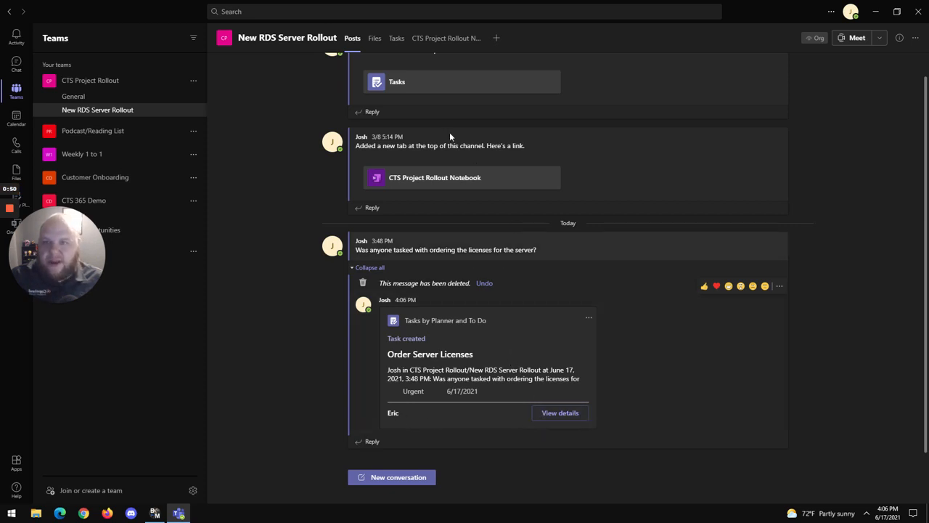
click(395, 38)
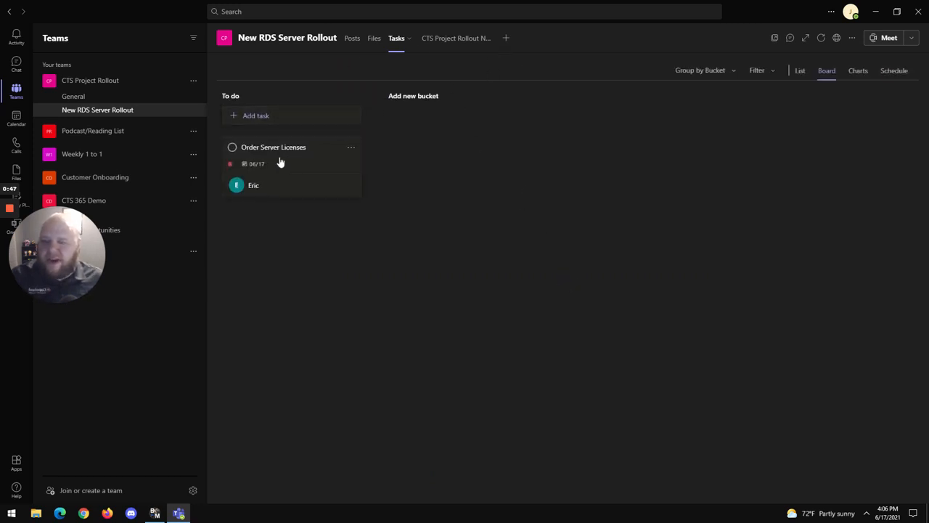
Step: Send the message "cover sheet on TPS report" in the one-to-one chat with the colleague assigned the task
click(16, 64)
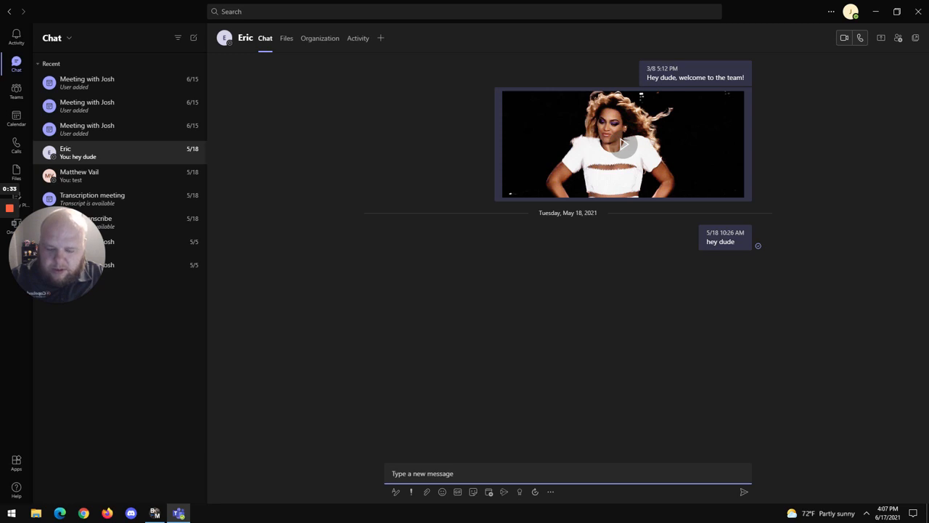
text(cover sheet)
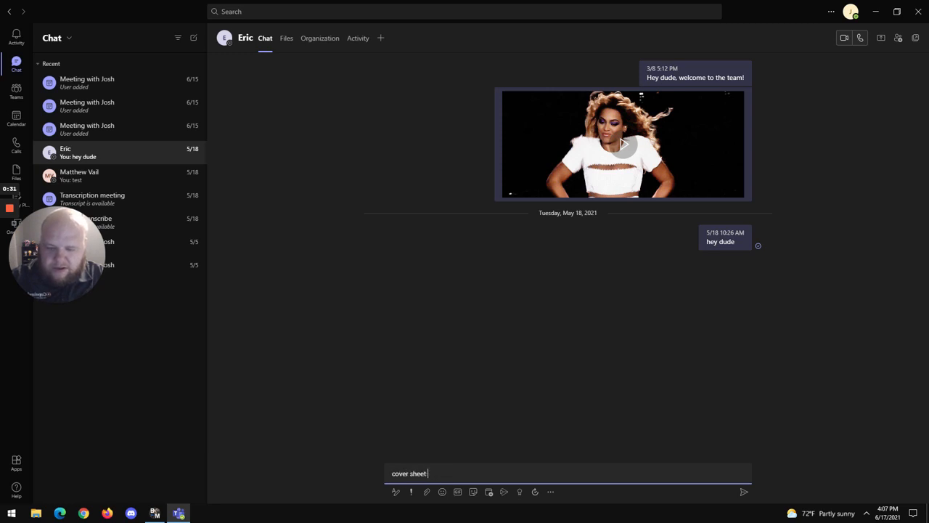
text( on TPS report)
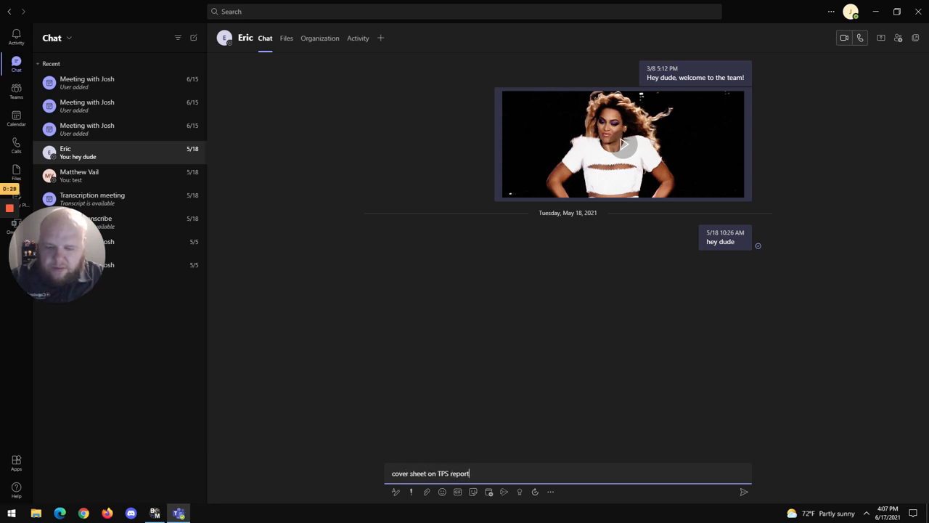
key(Return)
Step: Open the task creation form from the "cover sheet on TPS report" chat message and close it without adding a task
mouse_move(745, 286)
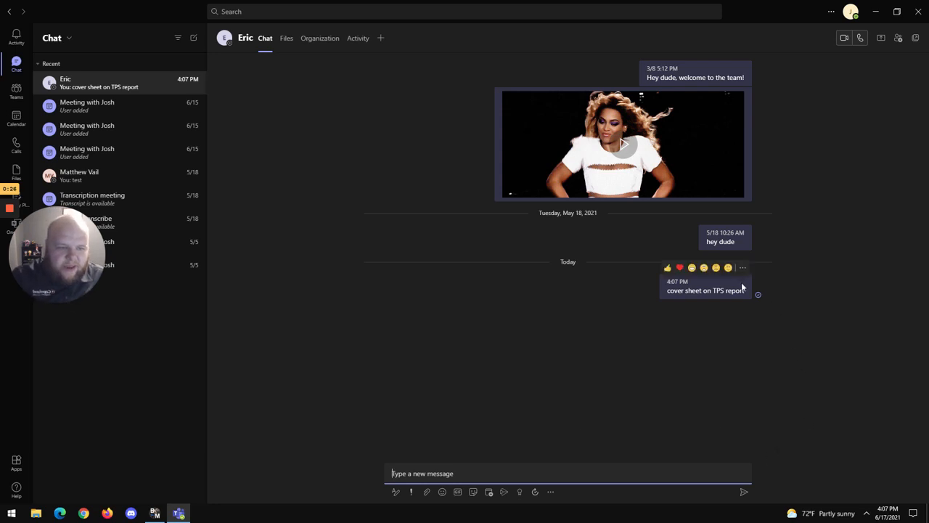
click(743, 268)
mouse_move(763, 401)
click(829, 398)
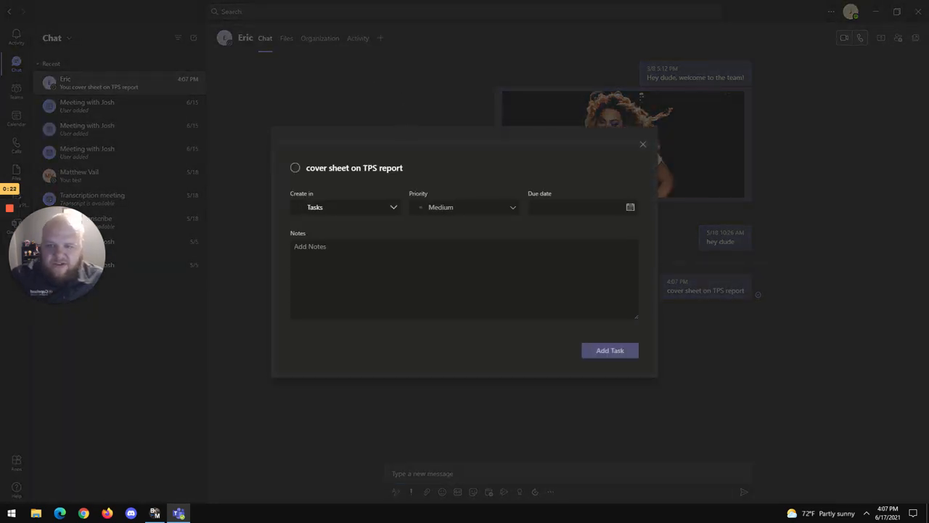
click(640, 143)
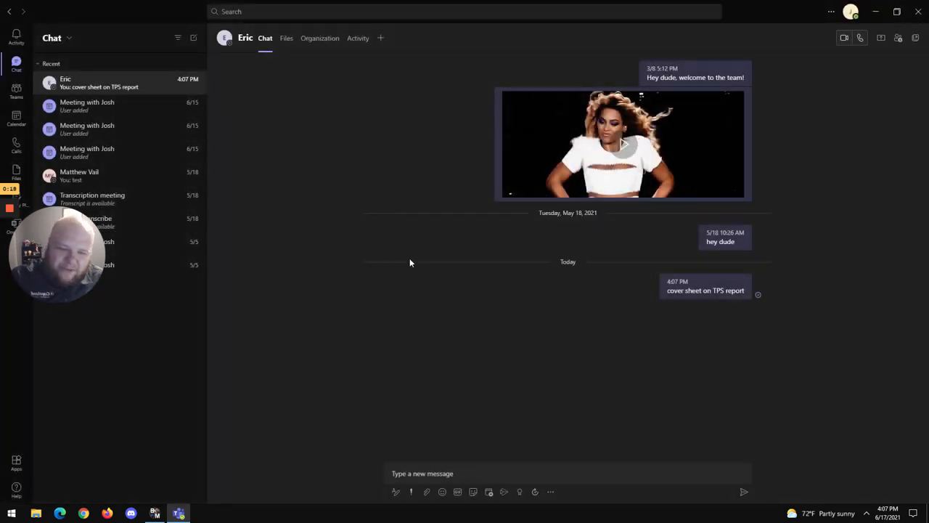